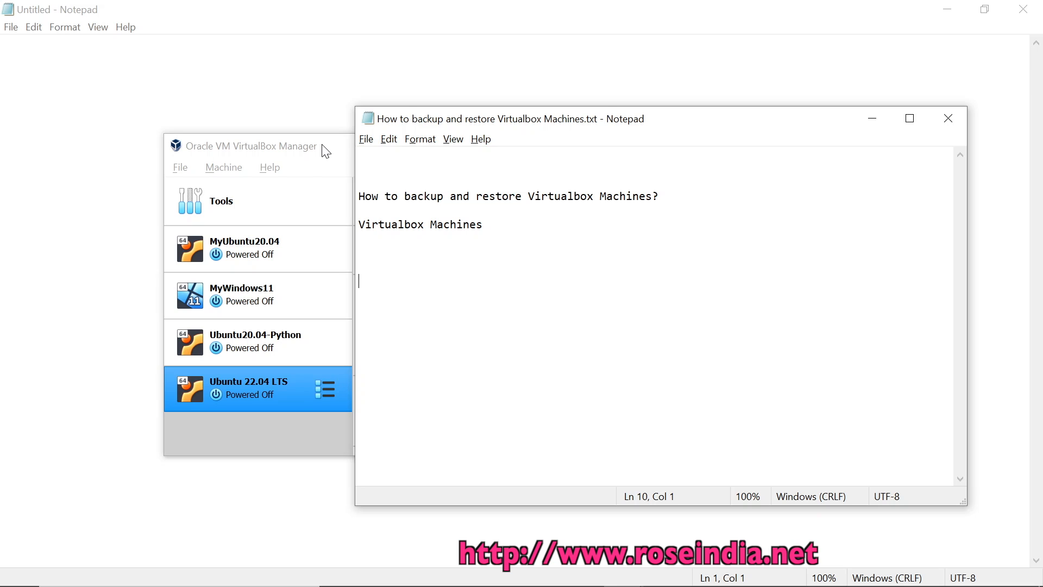
Bring VirtualBox Manager in front of Notepad and open its File menu
{"action": "left_click", "coordinate": [326, 152]}
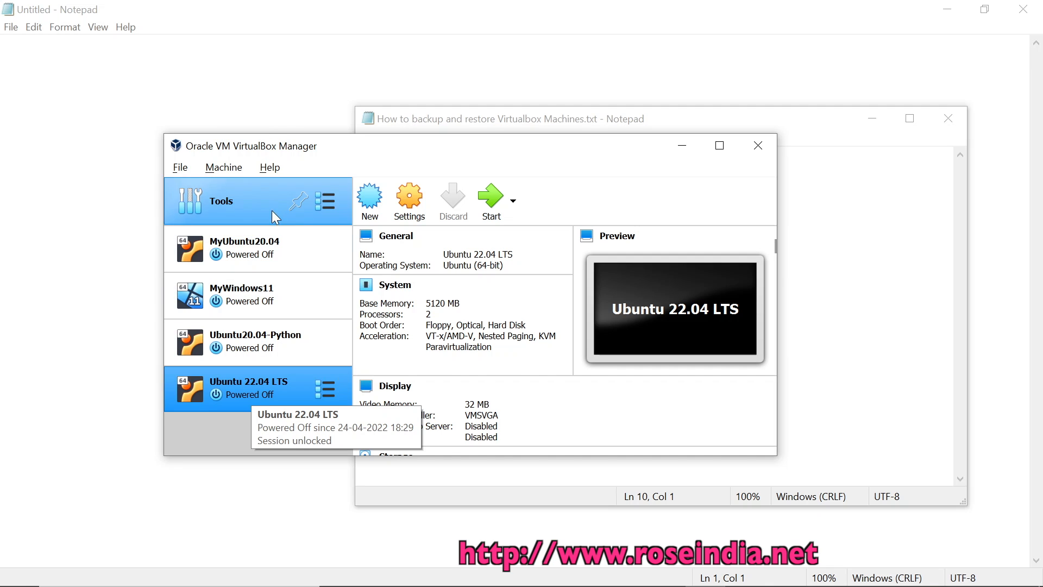
{"action": "left_click", "coordinate": [181, 168]}
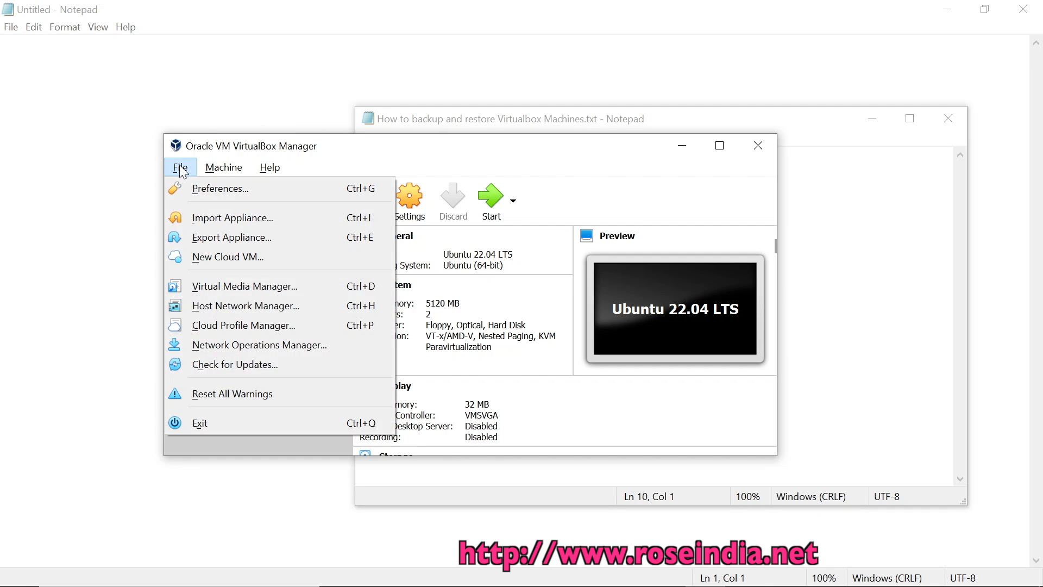
Begin Export Appliance with only Ubuntu 22.04 LTS selected among the four machines
{"action": "left_click", "coordinate": [235, 236]}
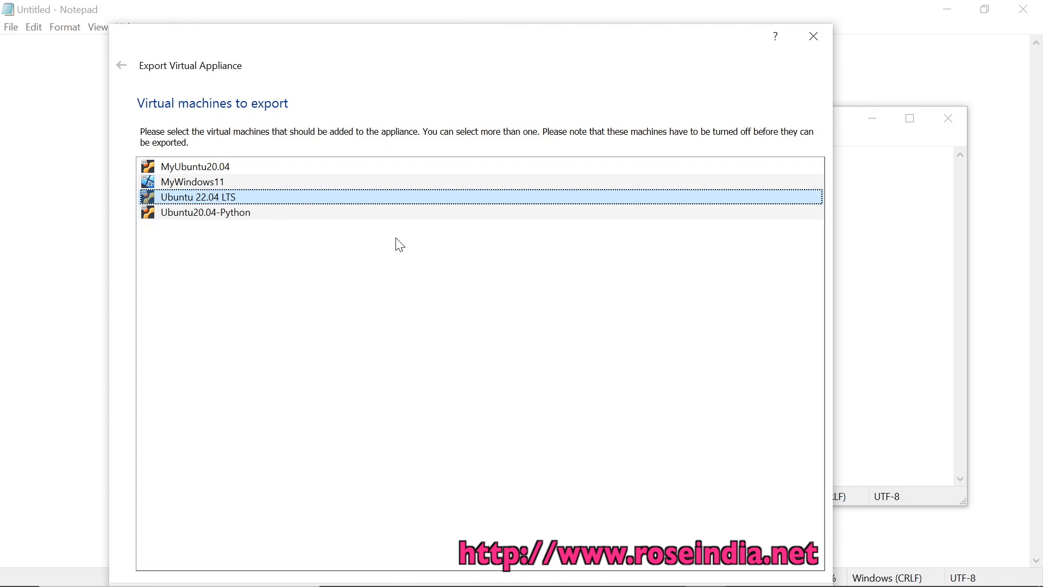
{"action": "mouse_move", "coordinate": [362, 39]}
{"action": "left_mouse_down"}
{"action": "mouse_move", "coordinate": [365, 12]}
{"action": "mouse_move", "coordinate": [368, 23]}
{"action": "left_mouse_up"}
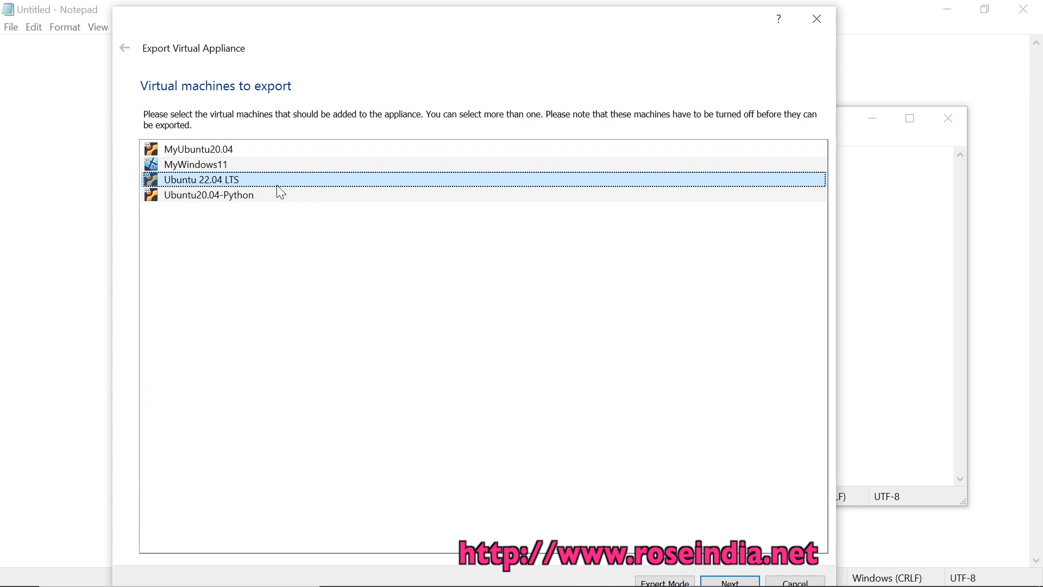
{"action": "left_click", "coordinate": [226, 156]}
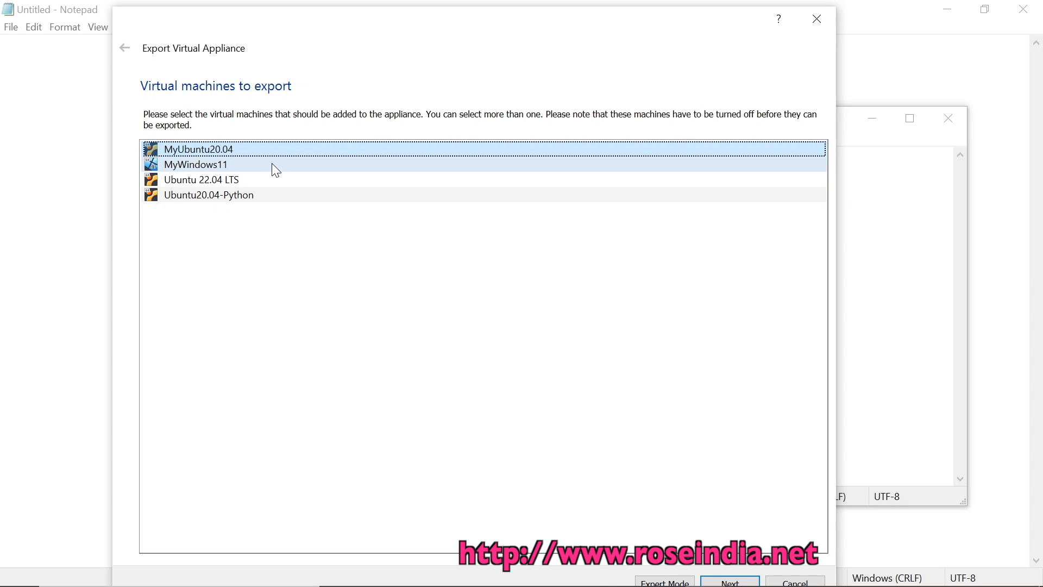
{"action": "left_click", "coordinate": [255, 164], "text": "ctrl"}
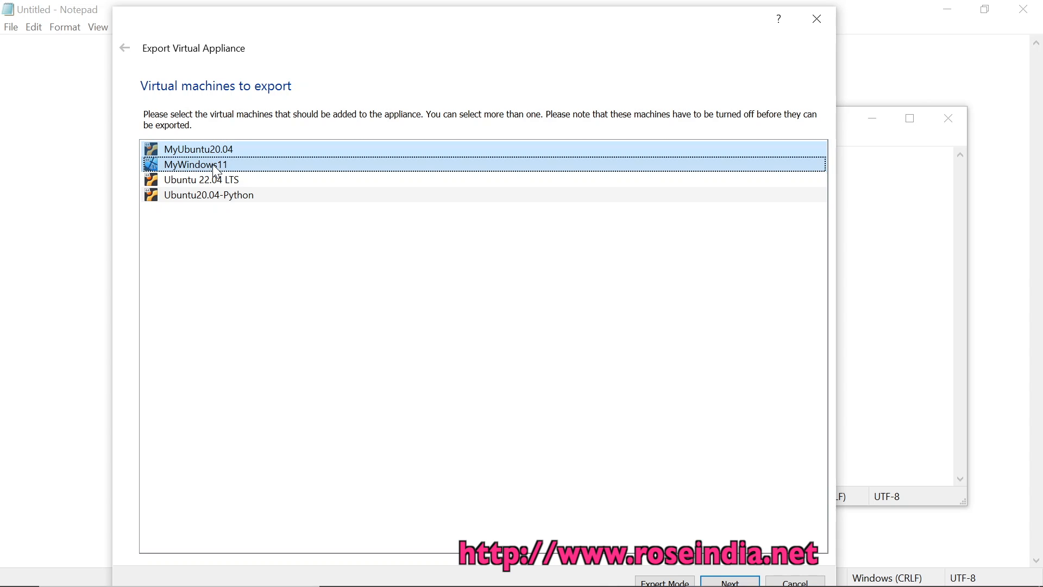
{"action": "left_click", "coordinate": [210, 180], "text": "ctrl"}
{"action": "left_click", "coordinate": [211, 196], "text": "ctrl"}
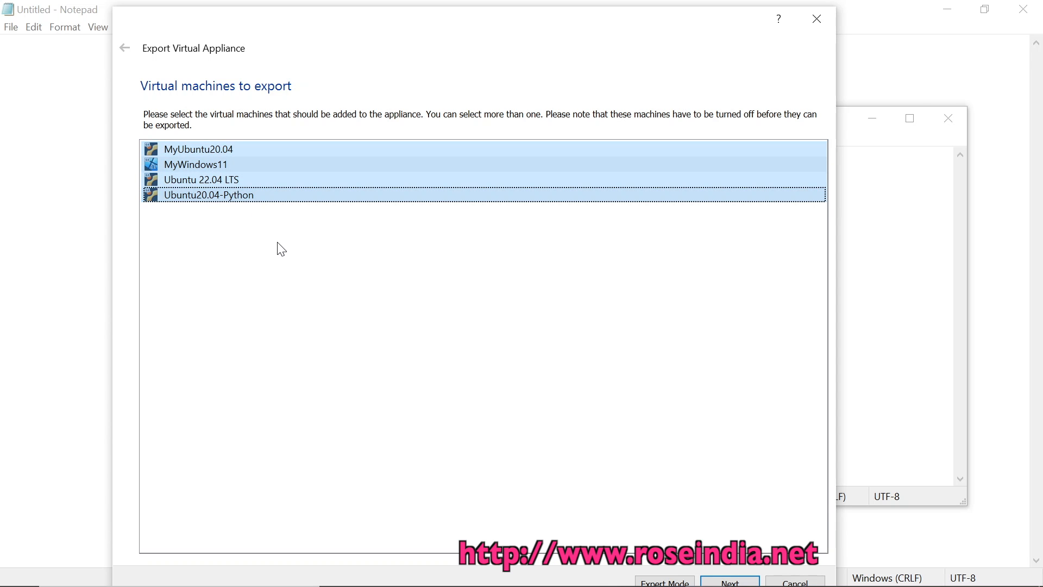
{"action": "left_click", "coordinate": [227, 196]}
{"action": "key", "text": "Up"}
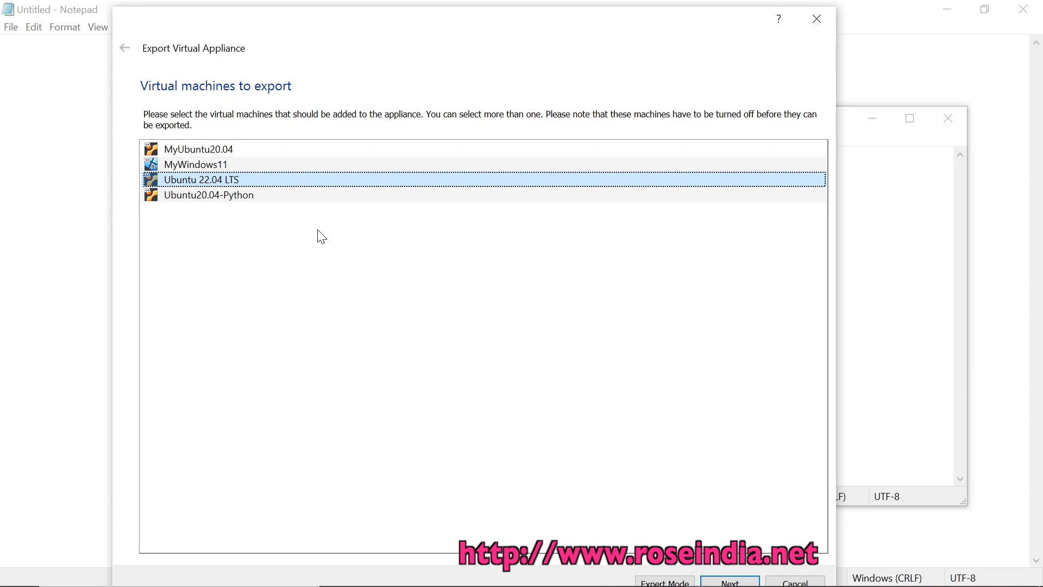
{"action": "left_click_drag", "start_coordinate": [367, 25], "coordinate": [369, 7]}
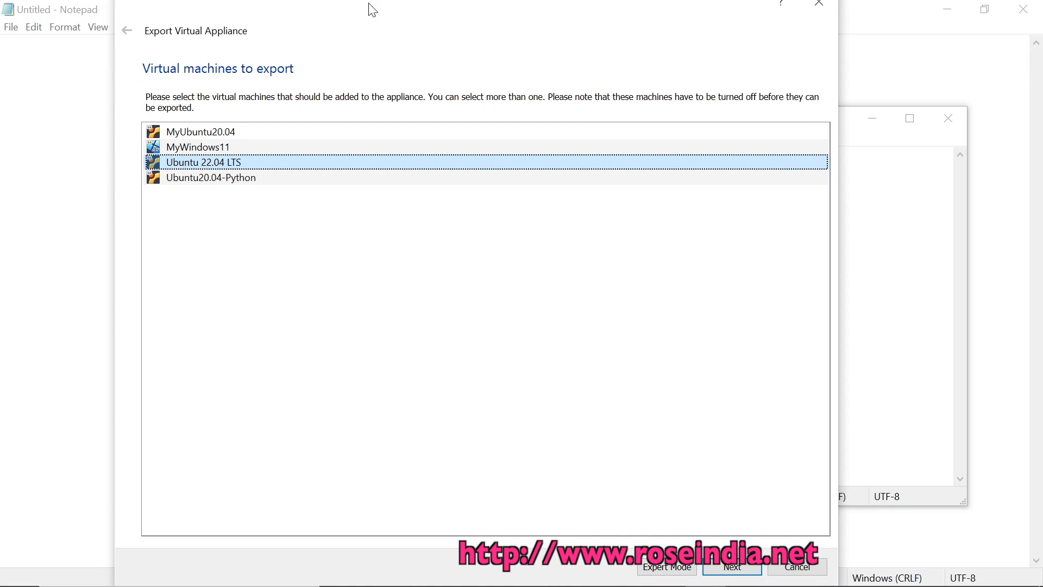
{"action": "left_click", "coordinate": [736, 568]}
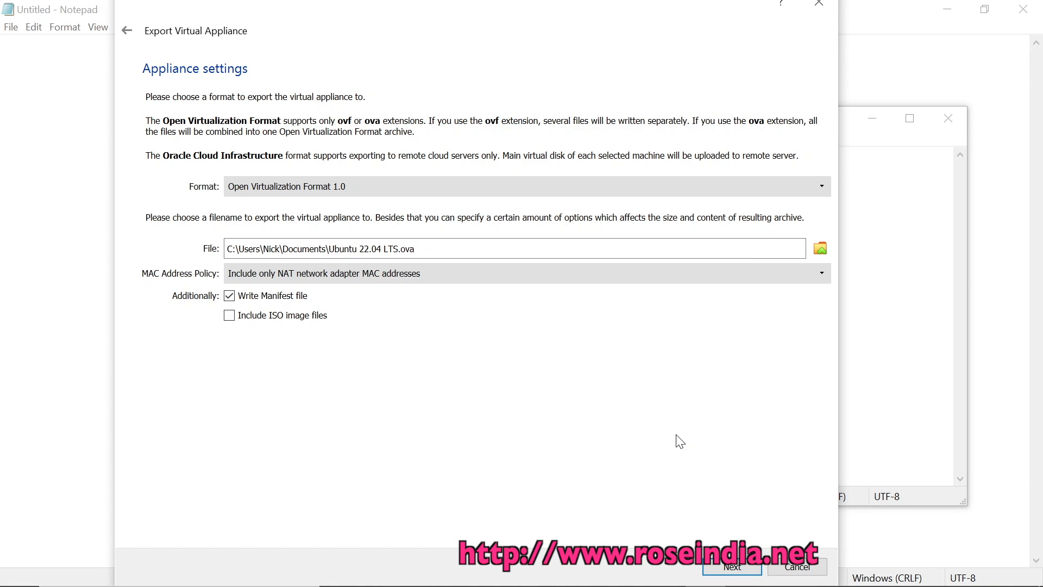
Save the export as C:\backups\Ubuntu 22.04 LTS.ova and advance to virtual system settings
{"action": "left_click", "coordinate": [820, 248]}
{"action": "key", "text": "Home"}
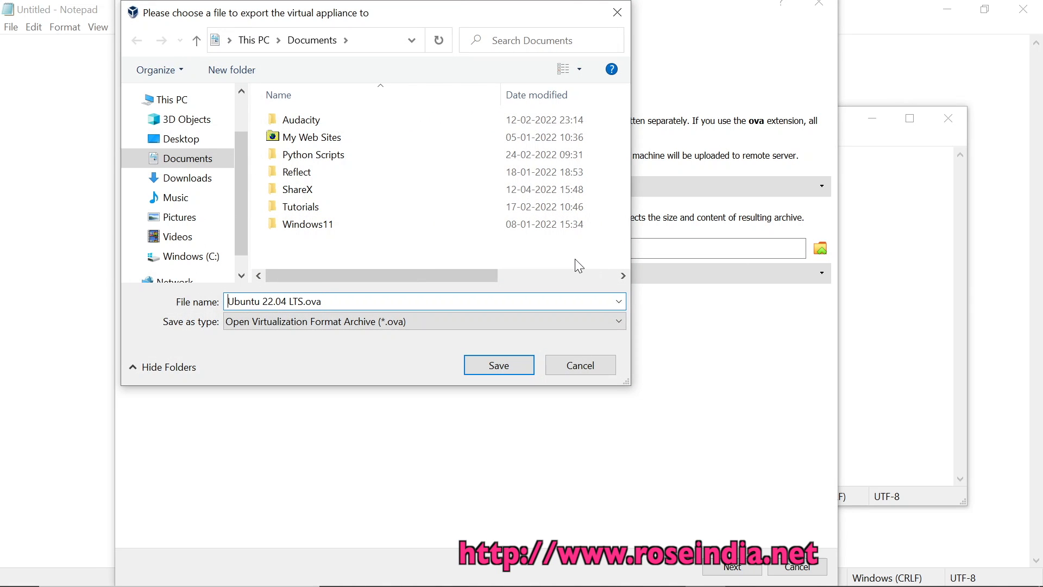
{"action": "type", "text": "C:\backups"}
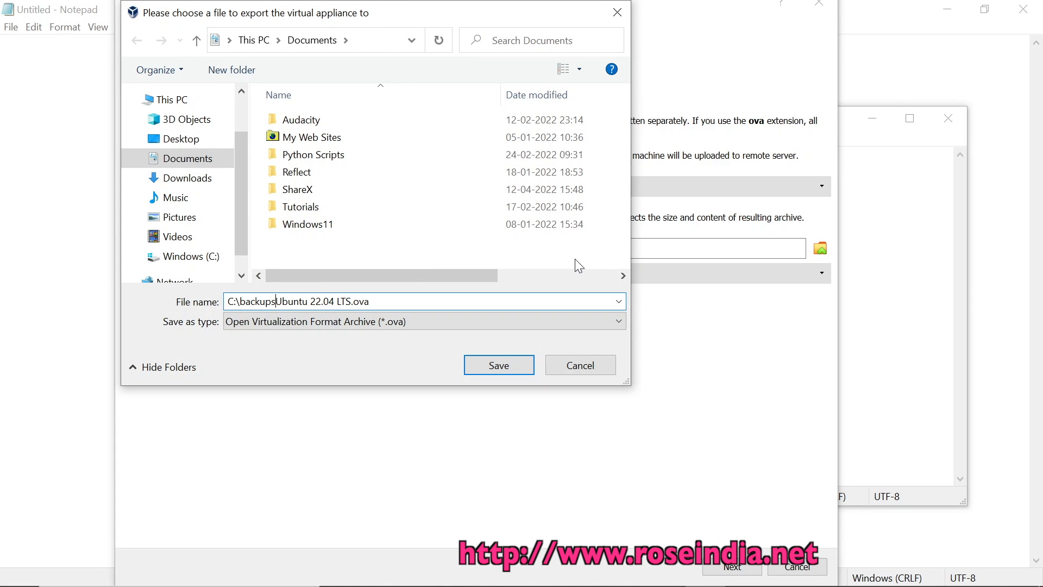
{"action": "type", "text": "\\"}
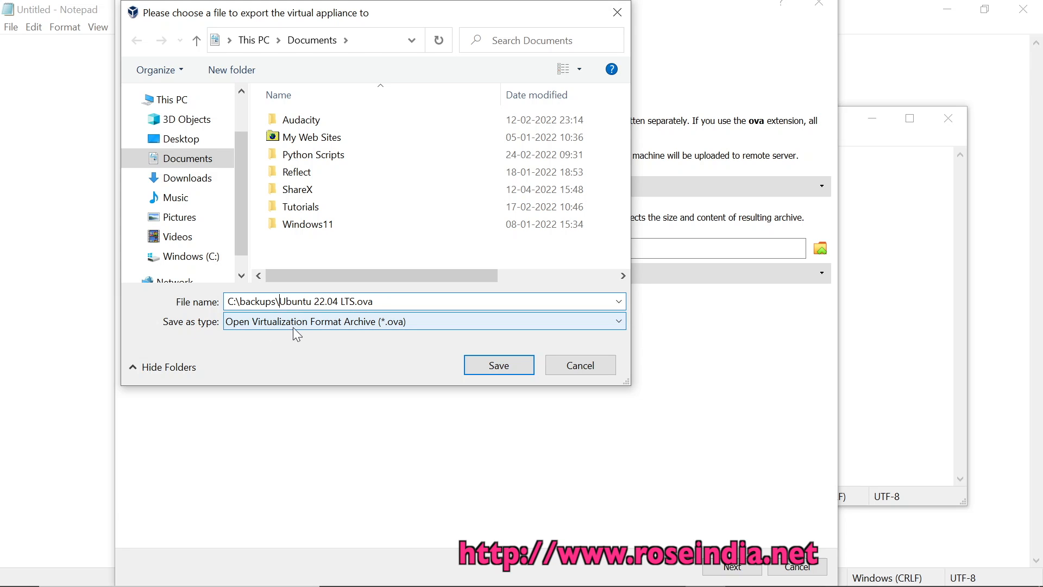
{"action": "left_click", "coordinate": [498, 368]}
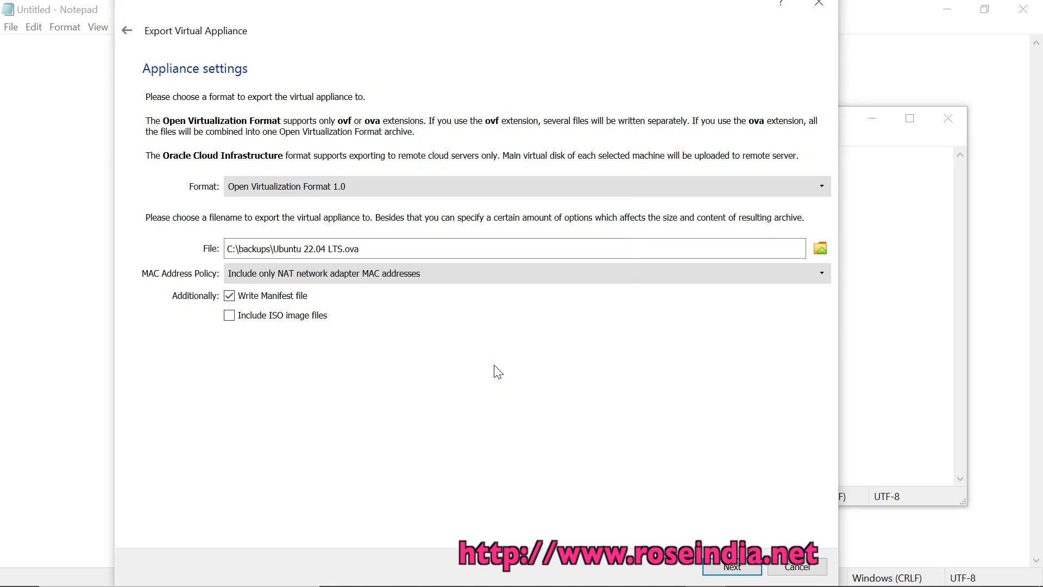
{"action": "left_click", "coordinate": [727, 569]}
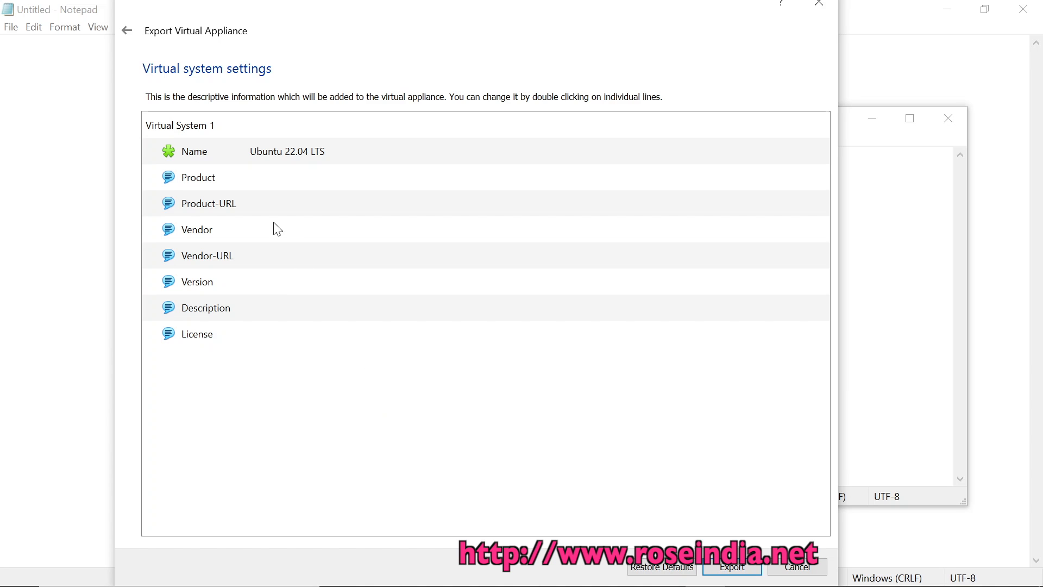
Run the Ubuntu 22.04 LTS export from the Virtual system settings page
{"action": "left_click", "coordinate": [733, 568]}
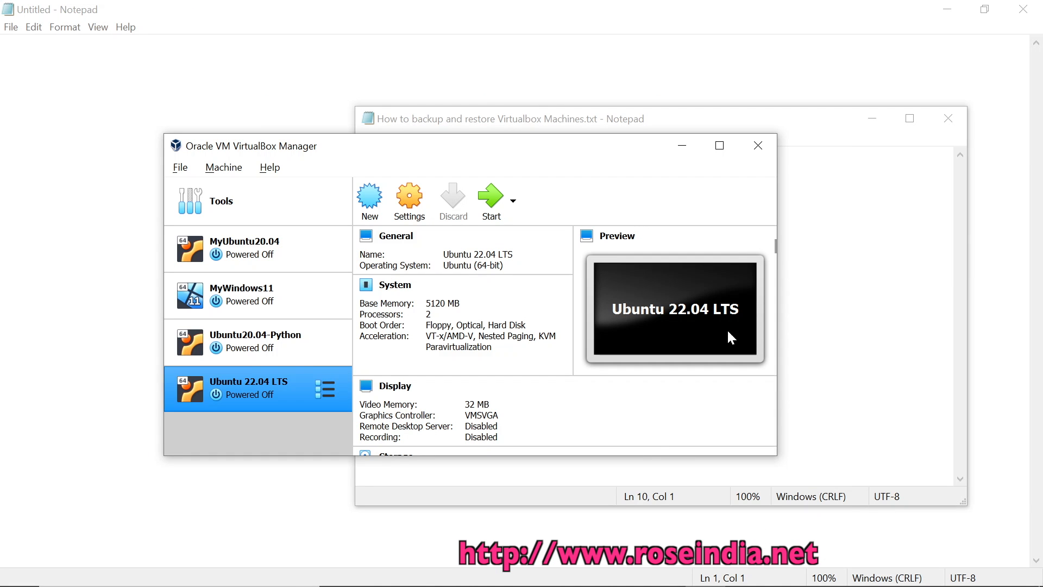
In File Explorer, check the properties of C:\backups\Ubuntu 22.04 LTS.ova (4.26 GB)
{"action": "mouse_move", "coordinate": [581, 578]}
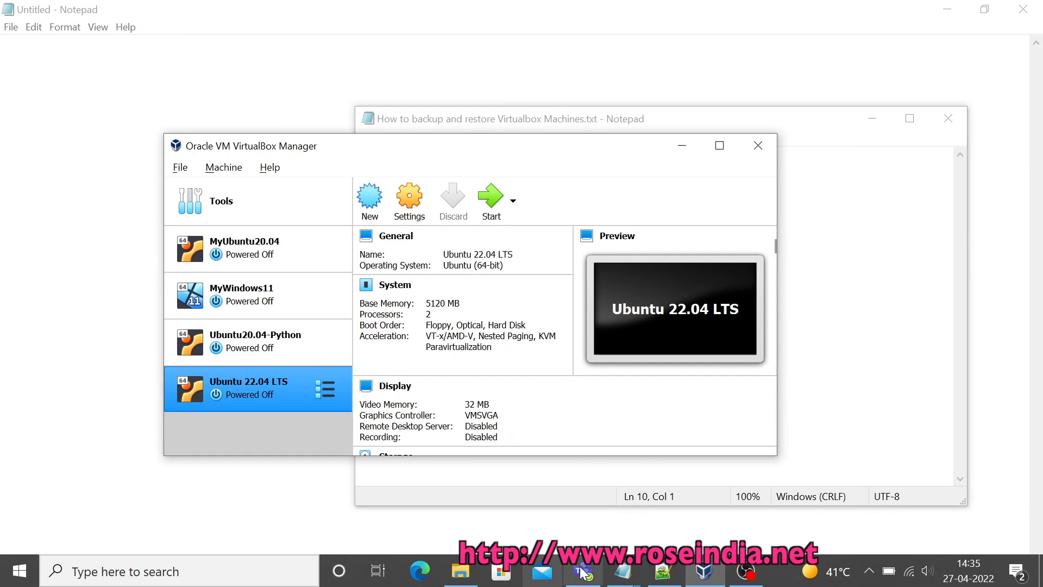
{"action": "left_click", "coordinate": [460, 570]}
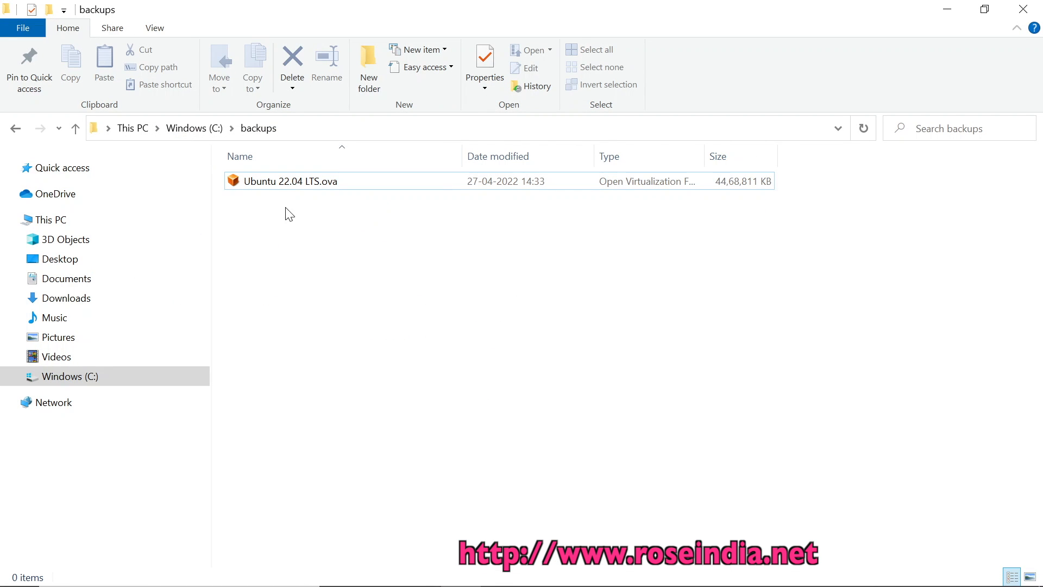
{"action": "left_click", "coordinate": [316, 184]}
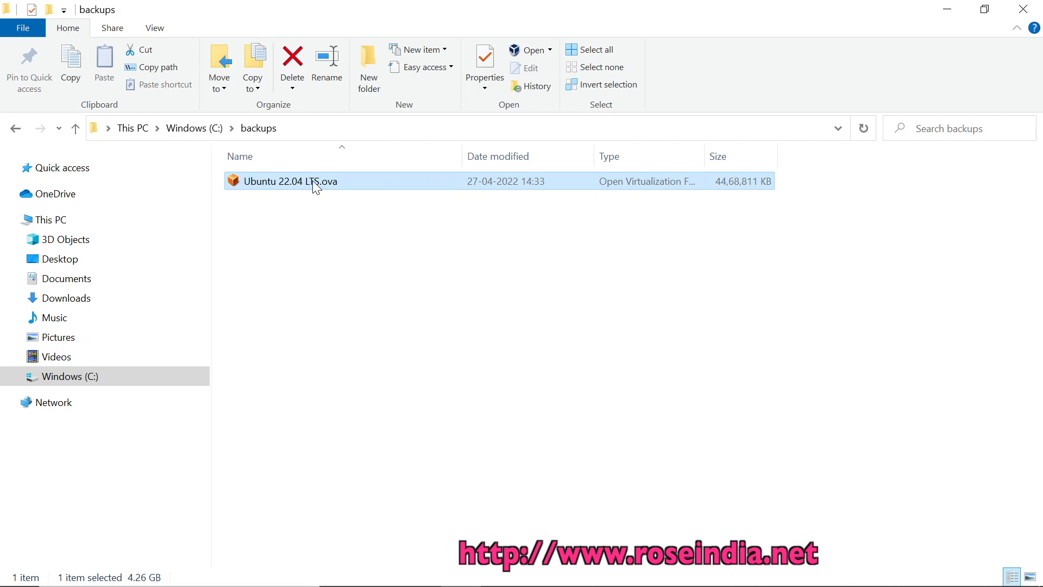
{"action": "right_click", "coordinate": [312, 181]}
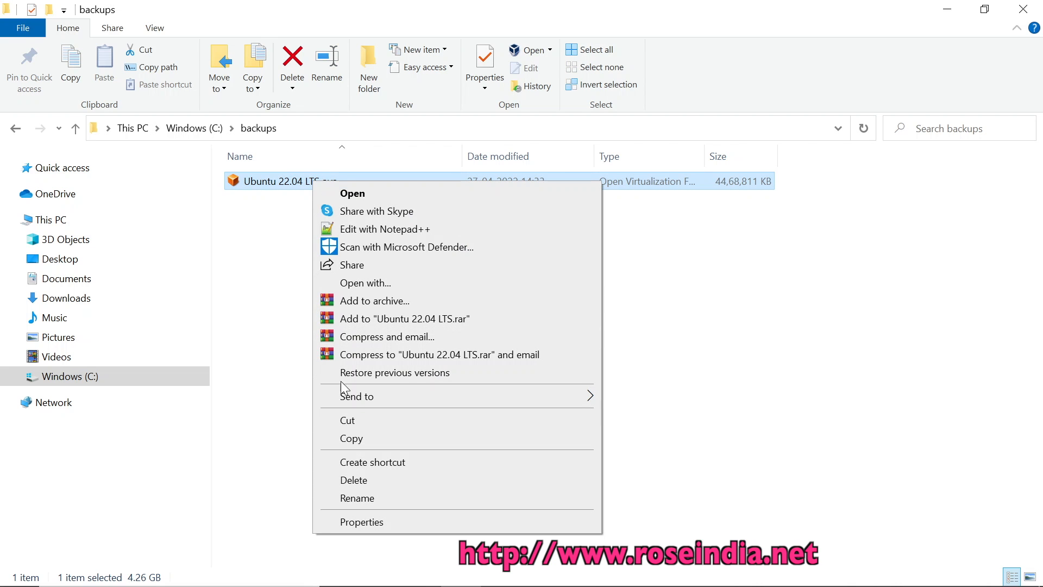
{"action": "left_click", "coordinate": [367, 520]}
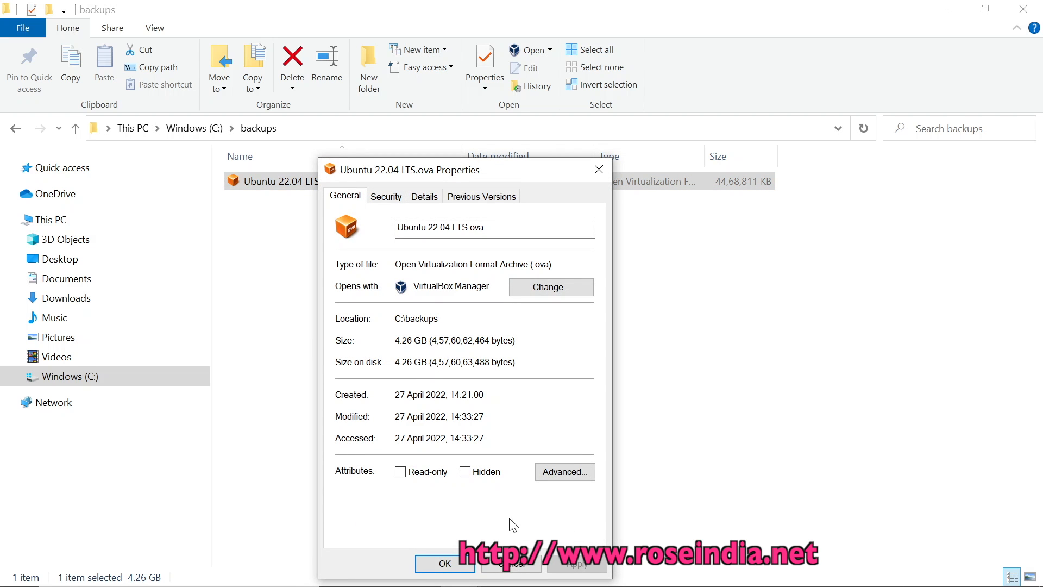
{"action": "left_click", "coordinate": [519, 575]}
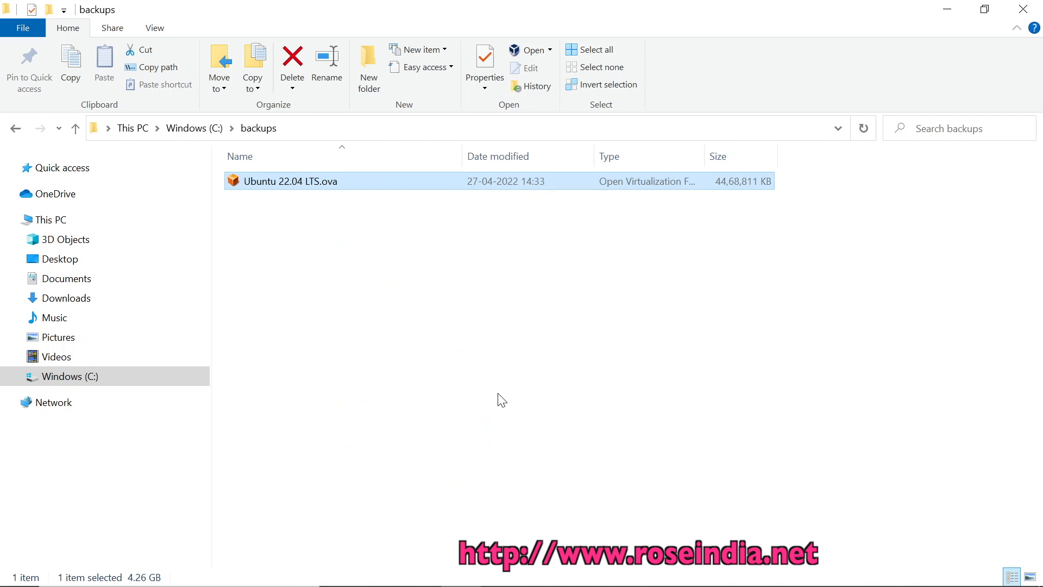
Confirm the full C:\backups folder path, then return to VirtualBox Manager
{"action": "left_click", "coordinate": [366, 126]}
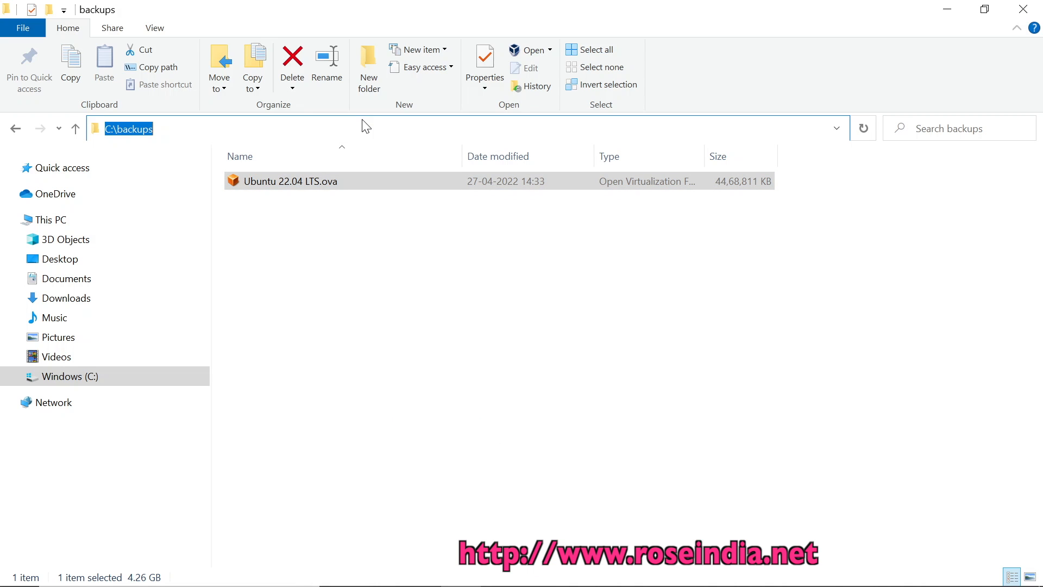
{"action": "left_click", "coordinate": [509, 392]}
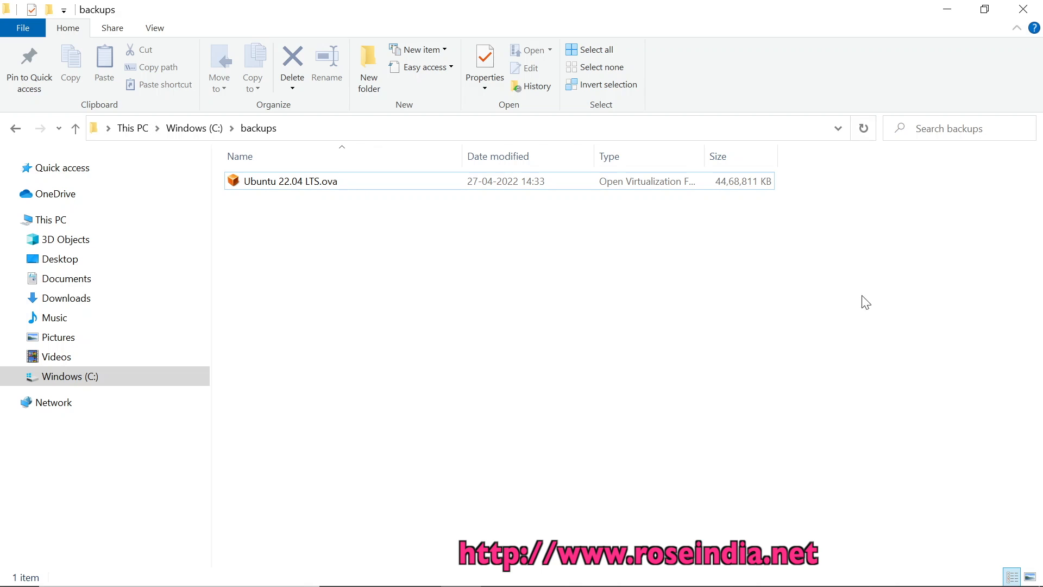
{"action": "mouse_move", "coordinate": [793, 586]}
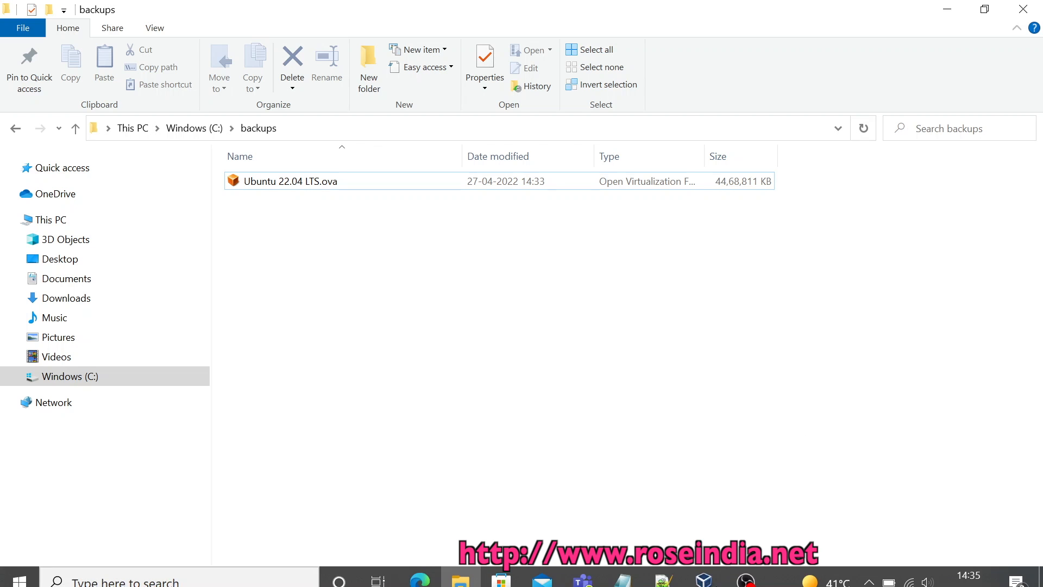
{"action": "left_click", "coordinate": [704, 574]}
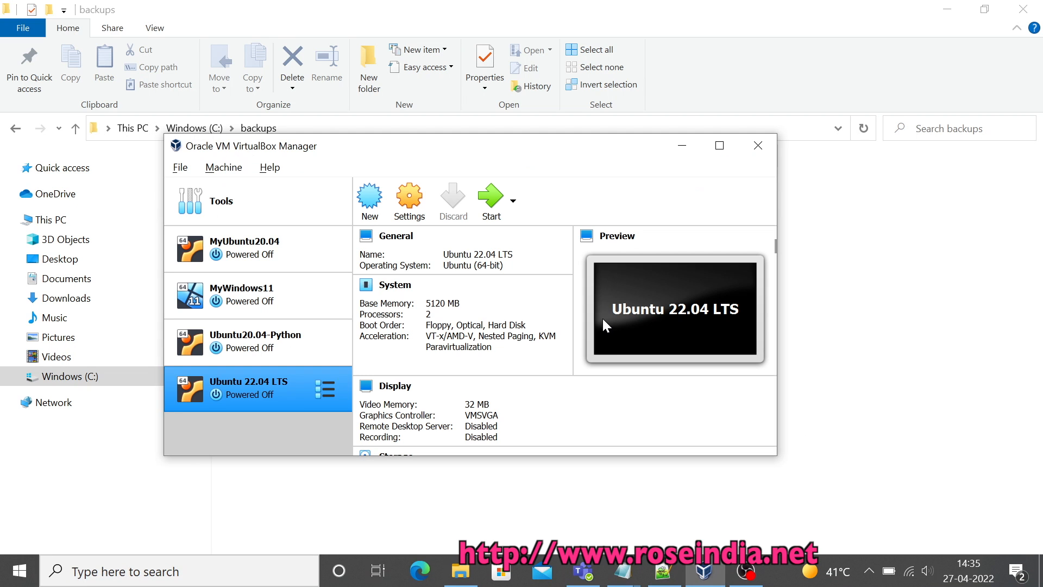
Remove the Ubuntu 22.04 LTS machine, choosing Delete all files
{"action": "right_click", "coordinate": [240, 387]}
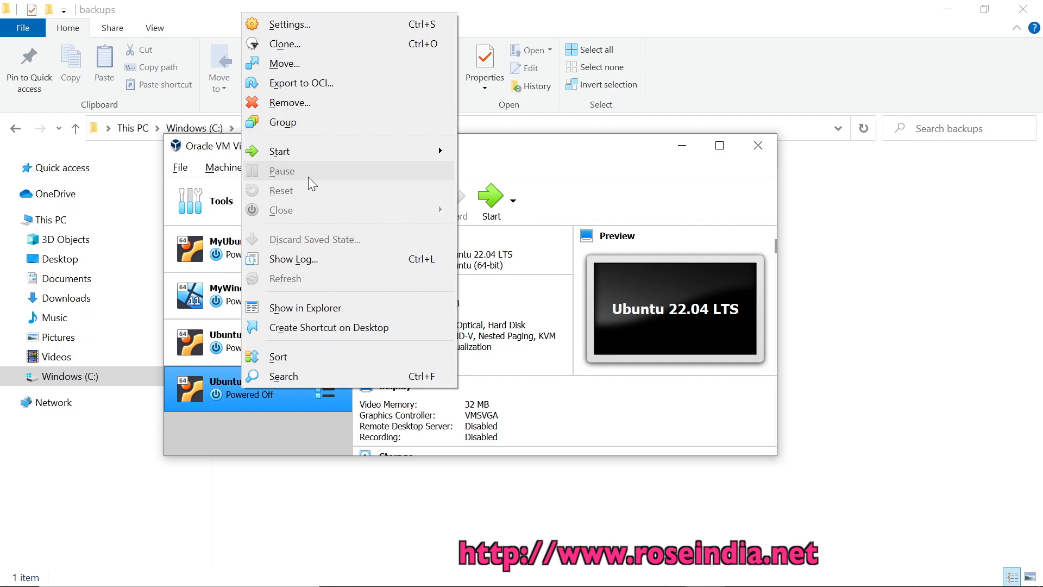
{"action": "left_click", "coordinate": [296, 106]}
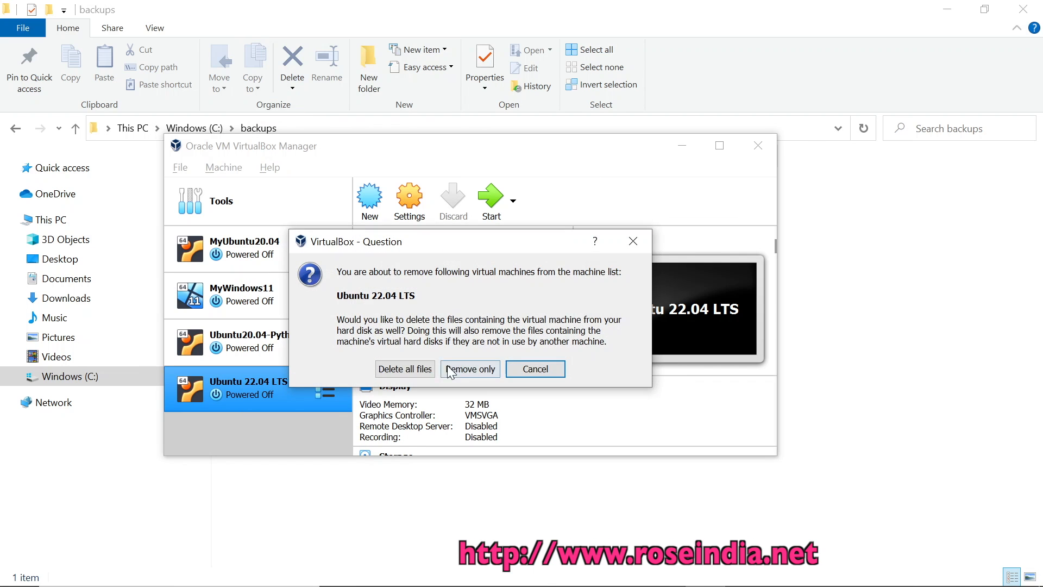
{"action": "left_click", "coordinate": [432, 371]}
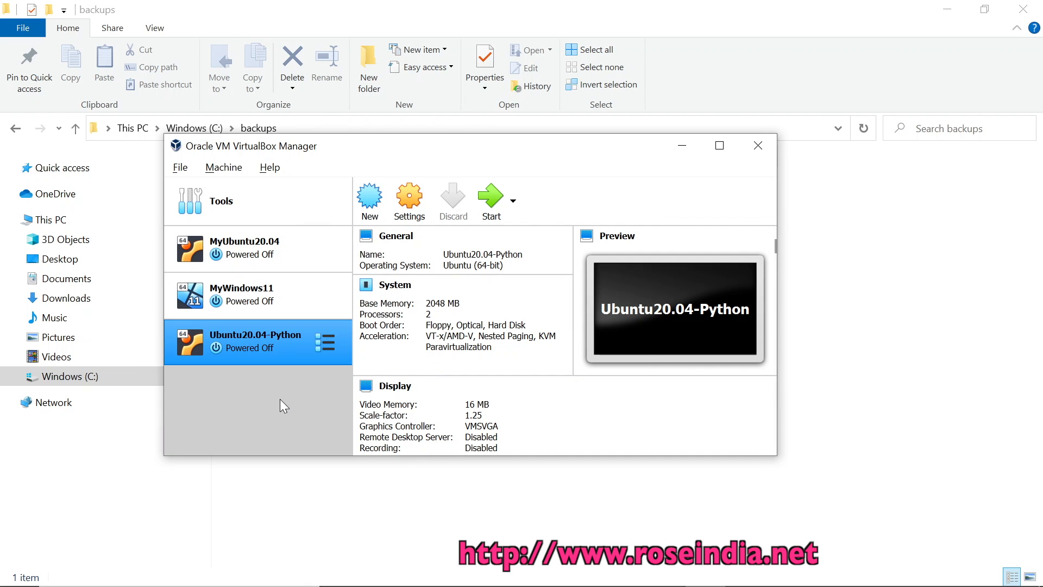
{"action": "left_click", "coordinate": [181, 169]}
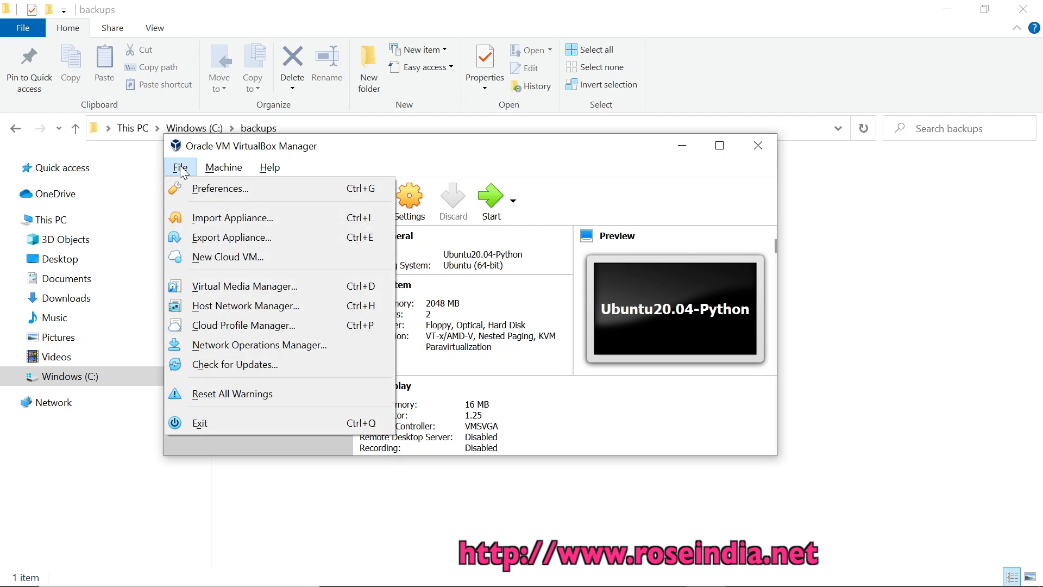
Pick C:\backups\Ubuntu 22.04 LTS.ova in Import Appliance and advance to its settings
{"action": "left_click", "coordinate": [226, 216]}
{"action": "left_click", "coordinate": [229, 222]}
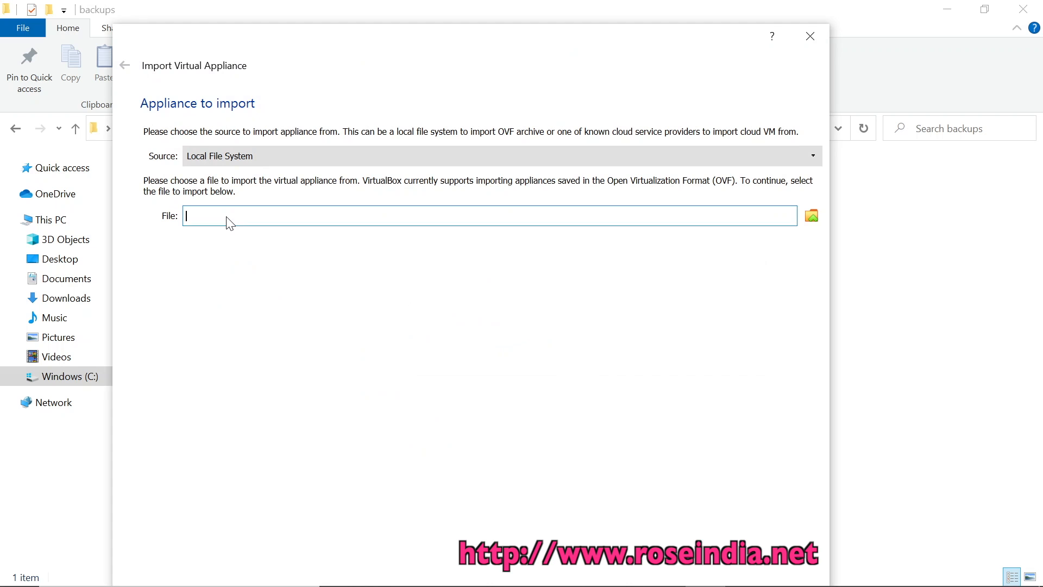
{"action": "type", "text": "C:\backups"}
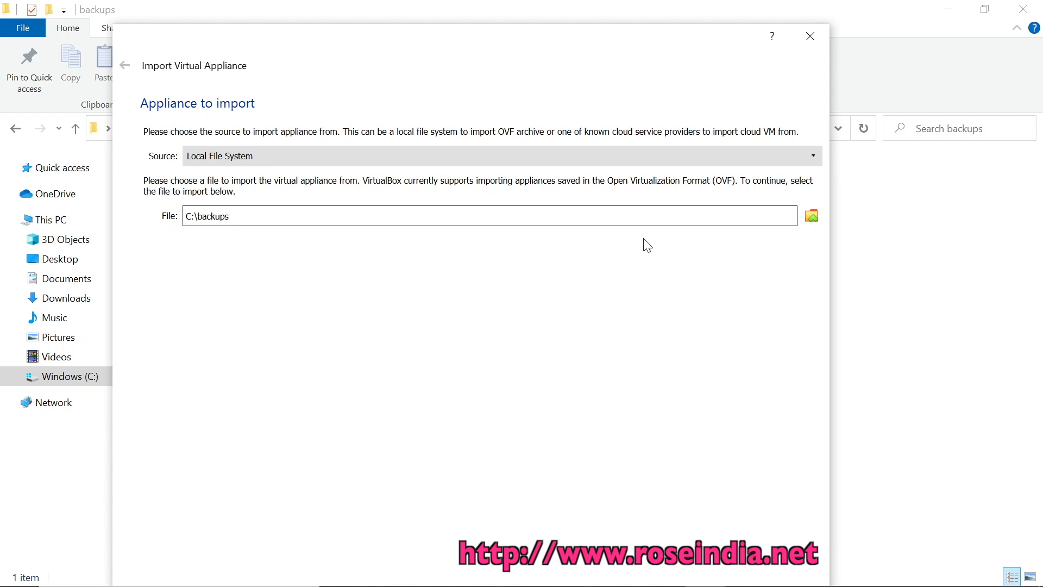
{"action": "left_click", "coordinate": [811, 217]}
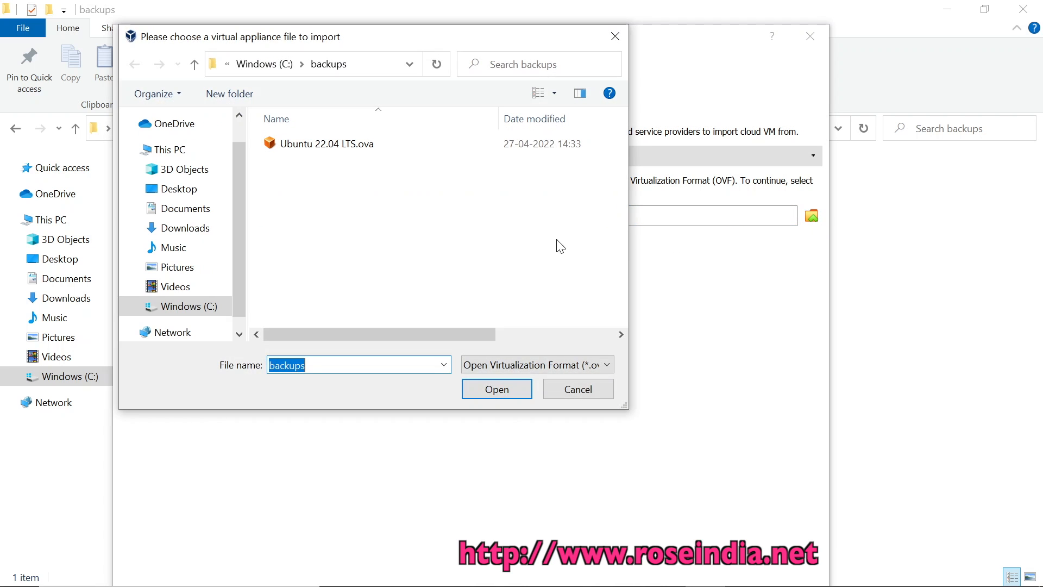
{"action": "left_click", "coordinate": [328, 146]}
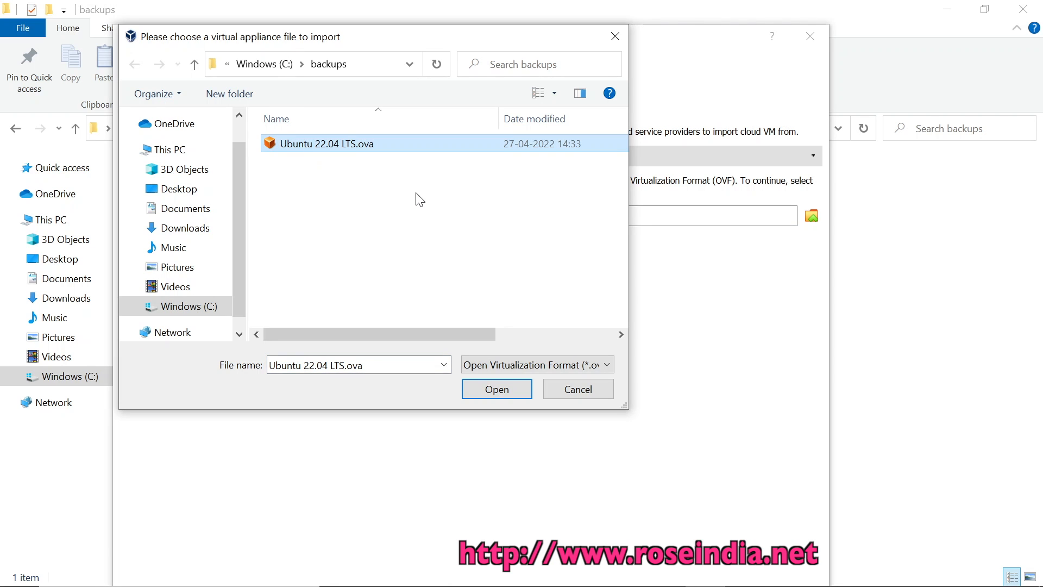
{"action": "left_click", "coordinate": [491, 393]}
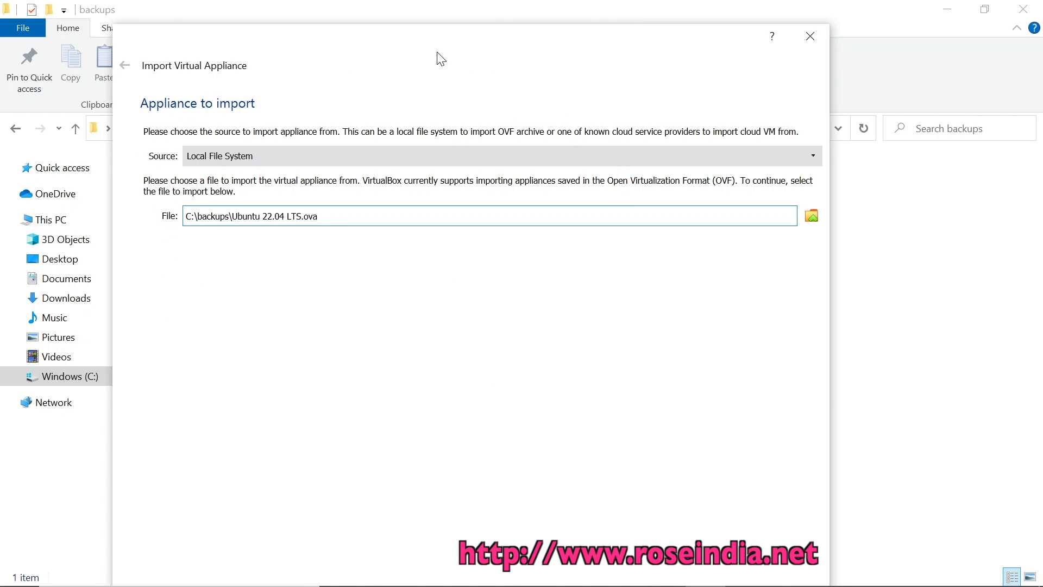
{"action": "left_click_drag", "start_coordinate": [480, 48], "coordinate": [492, 8]}
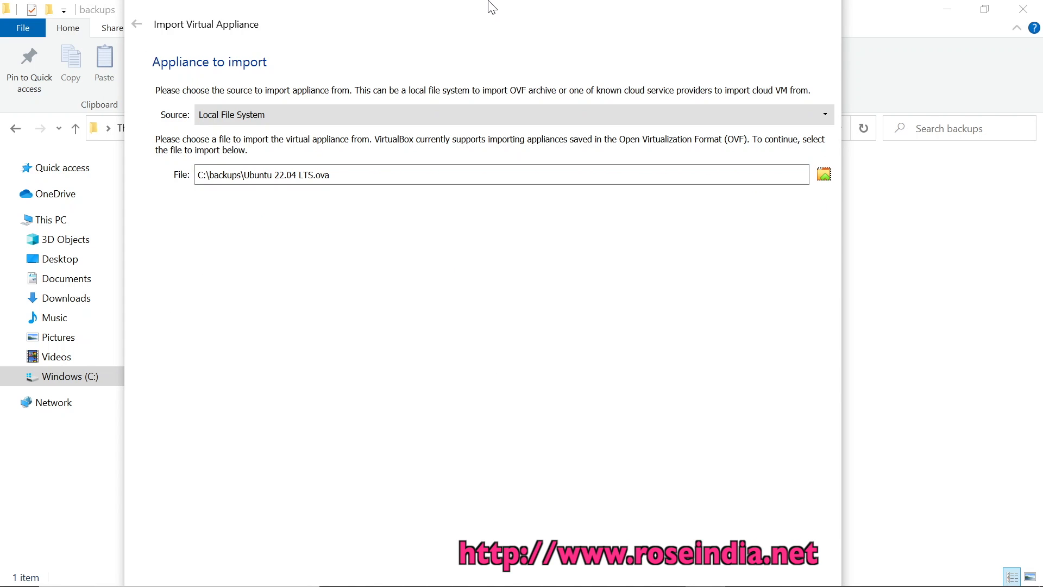
{"action": "key", "text": "Return"}
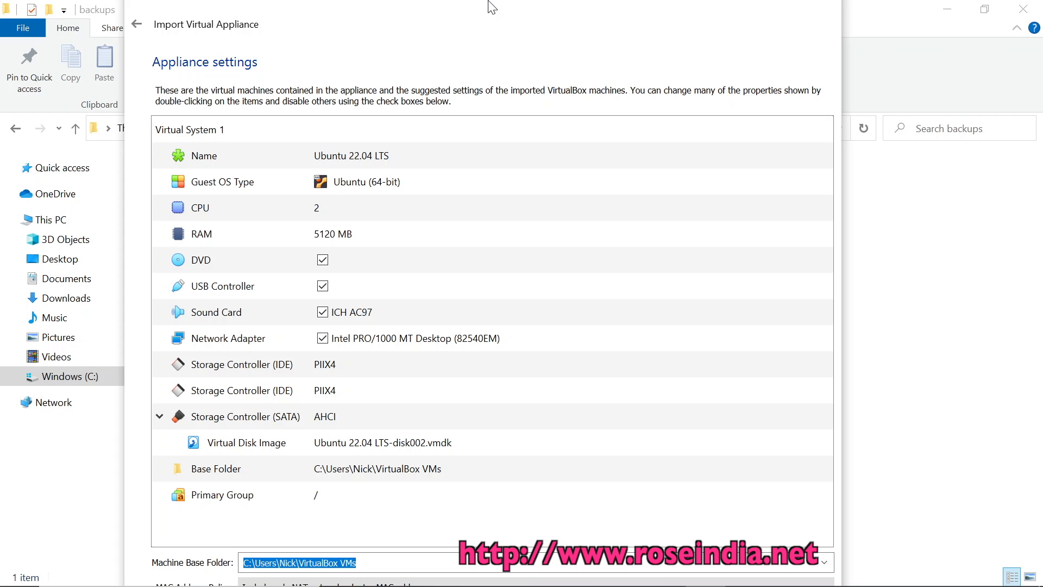
Import the appliance with the default Machine Base Folder (5120 MB, 2 CPUs)
{"action": "key", "text": "Tab"}
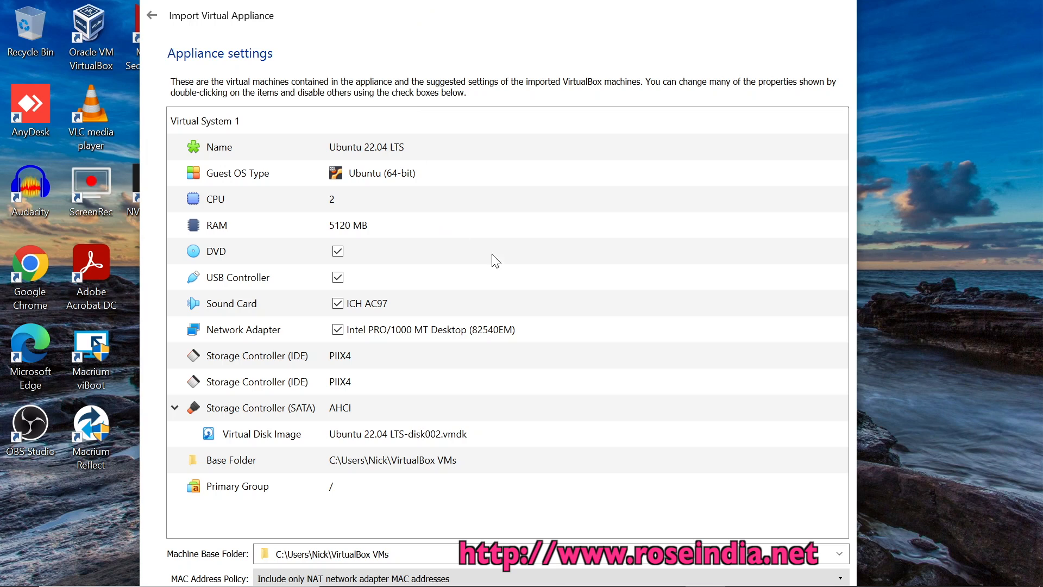
{"action": "left_click", "coordinate": [423, 551]}
{"action": "key", "text": "Tab"}
{"action": "key", "text": "Tab"}
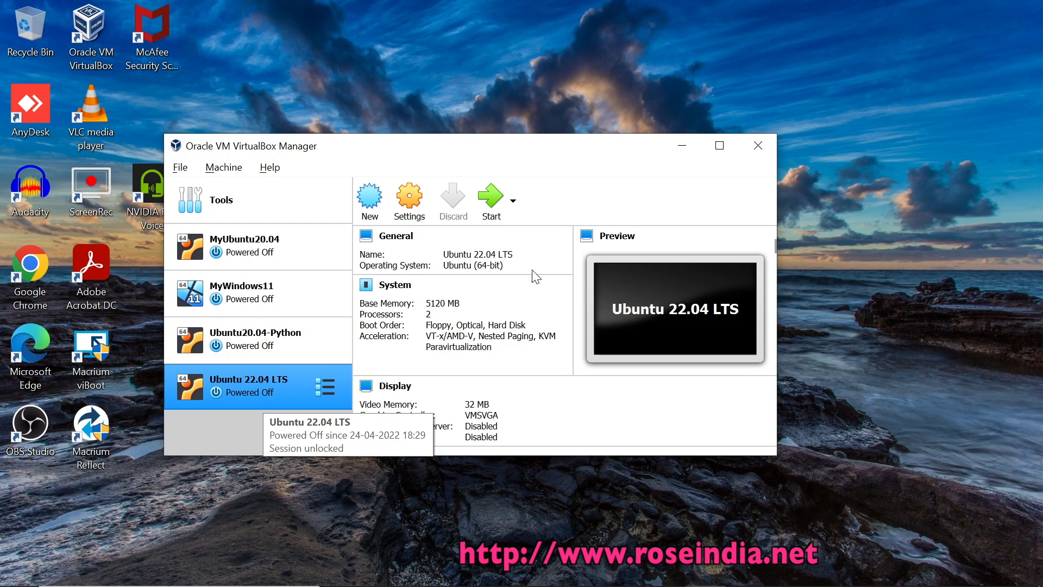
Start the re-imported Ubuntu 22.04 LTS, dismiss the auto-capture notice, and log in with the account password
{"action": "left_click", "coordinate": [495, 200]}
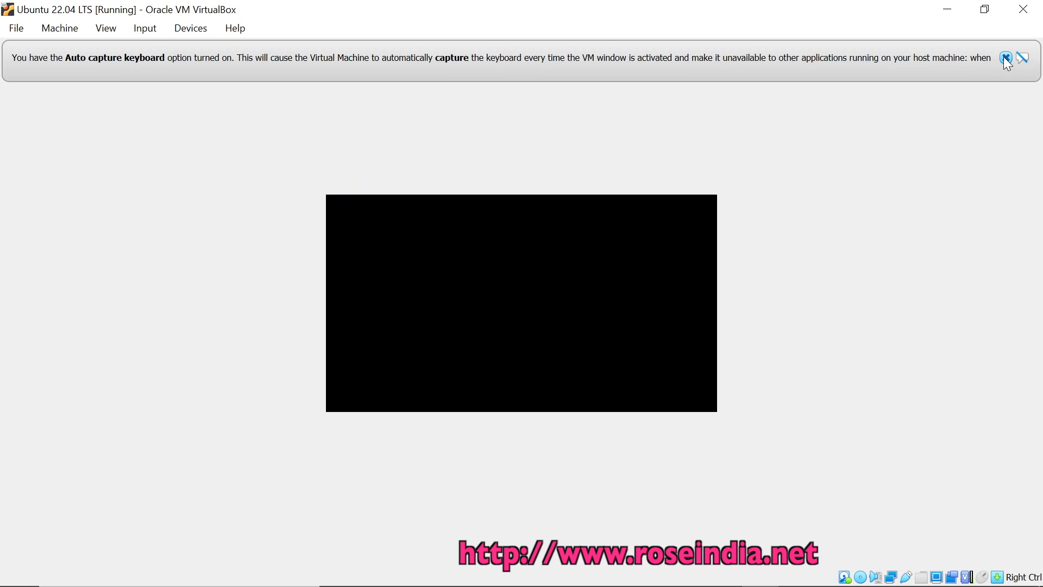
{"action": "left_click", "coordinate": [1005, 58]}
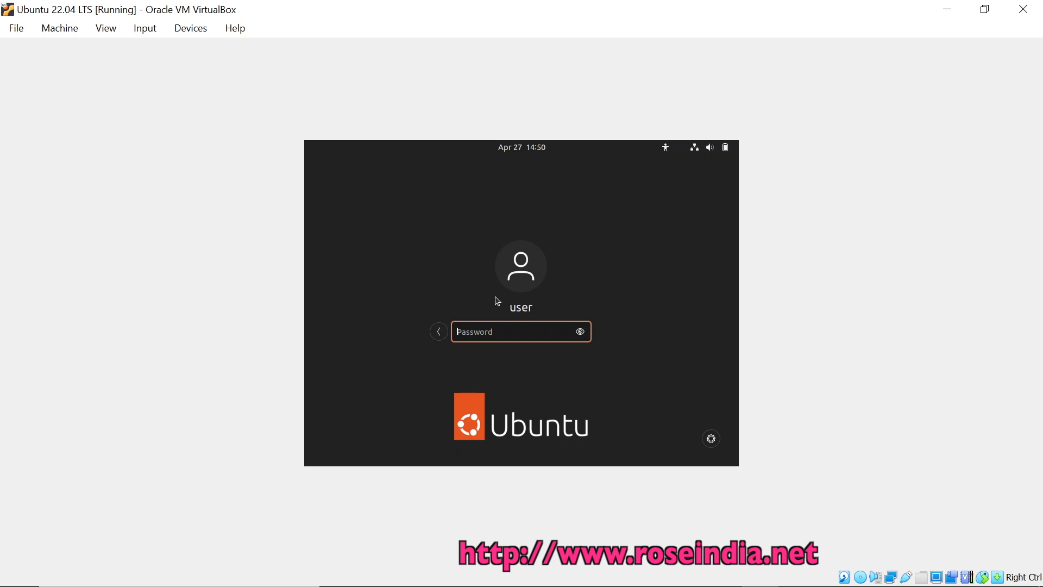
{"action": "type", "text": "123"}
{"action": "key", "text": "Return"}
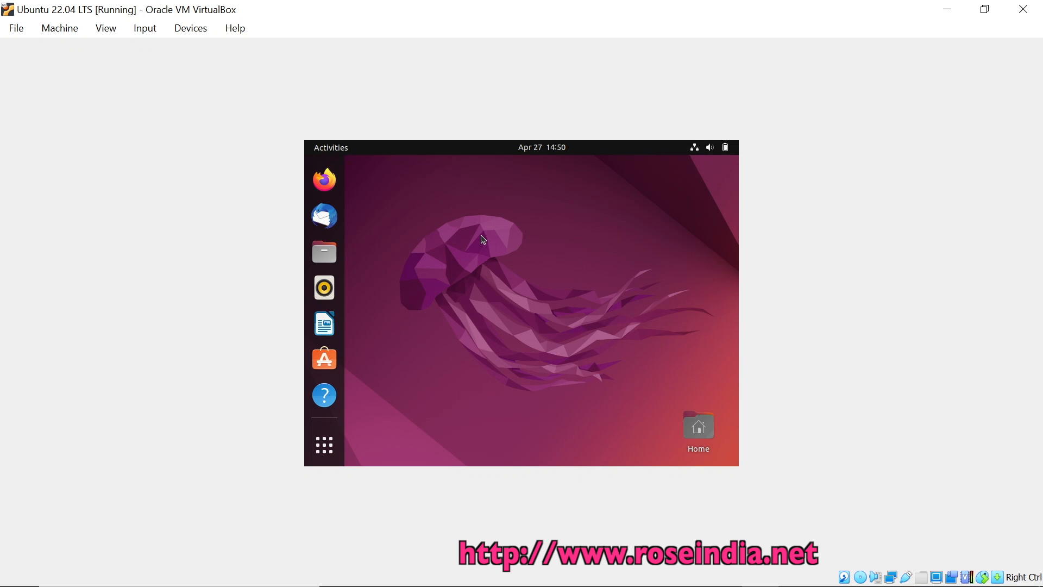
{"action": "right_click", "coordinate": [482, 239]}
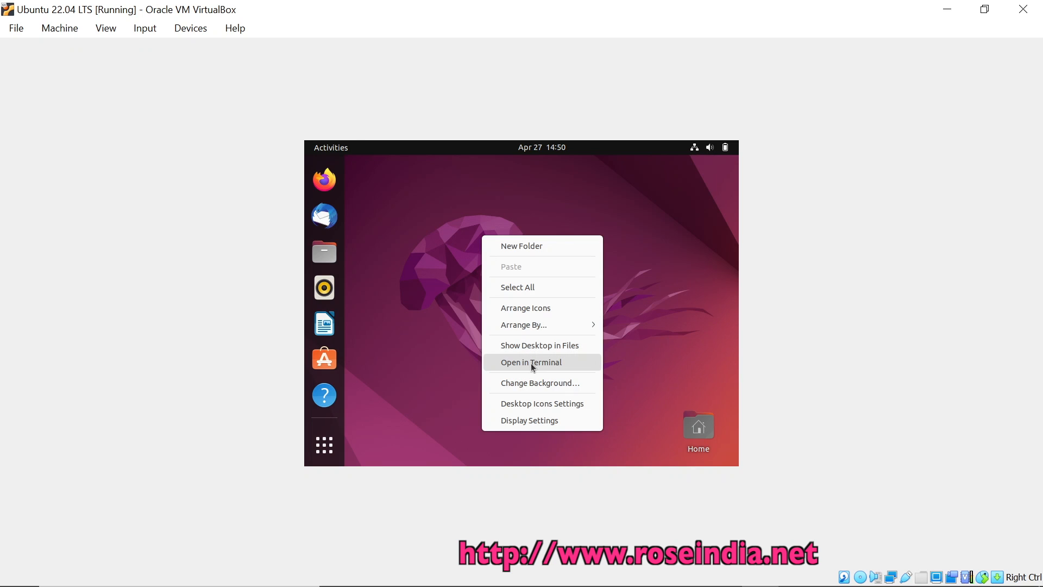
Apply and keep 1280 × 800 (16:10) in the guest's Display Settings, then close Settings
{"action": "left_click", "coordinate": [530, 421]}
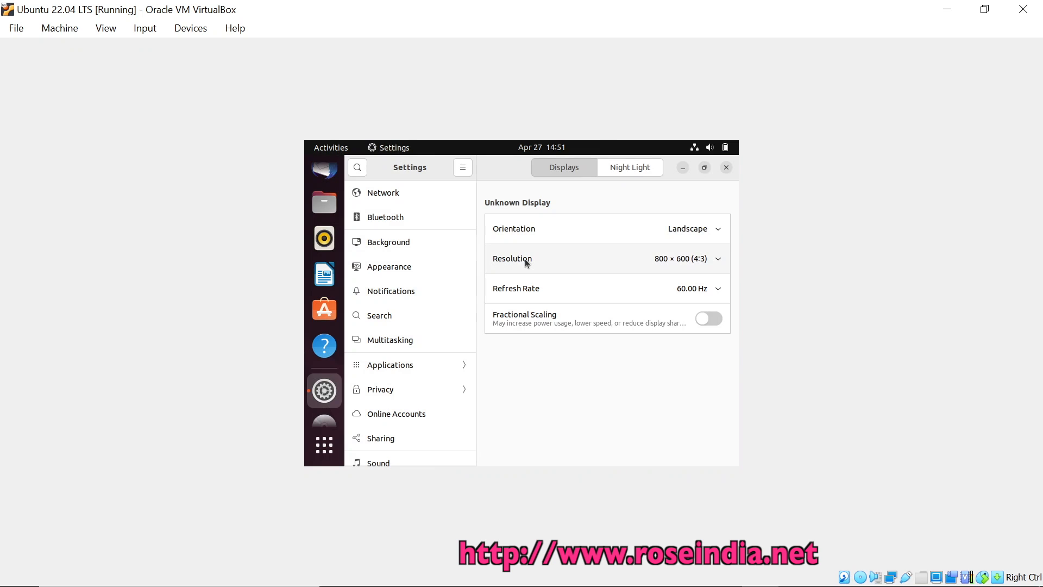
{"action": "left_click", "coordinate": [665, 257]}
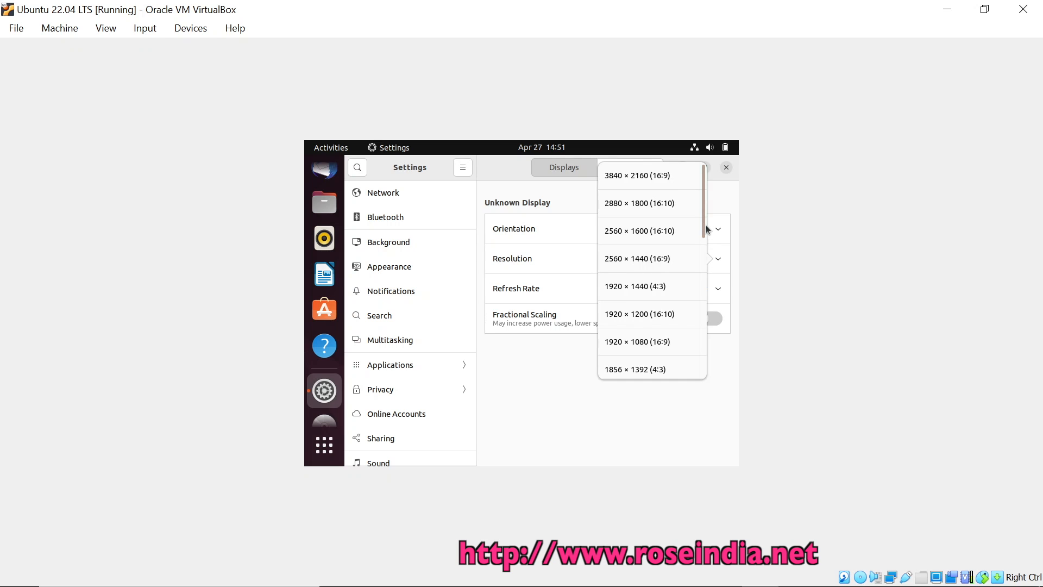
{"action": "scroll", "coordinate": [706, 240], "scroll_direction": "down", "scroll_amount": 2}
{"action": "left_click_drag", "start_coordinate": [706, 240], "coordinate": [707, 318]}
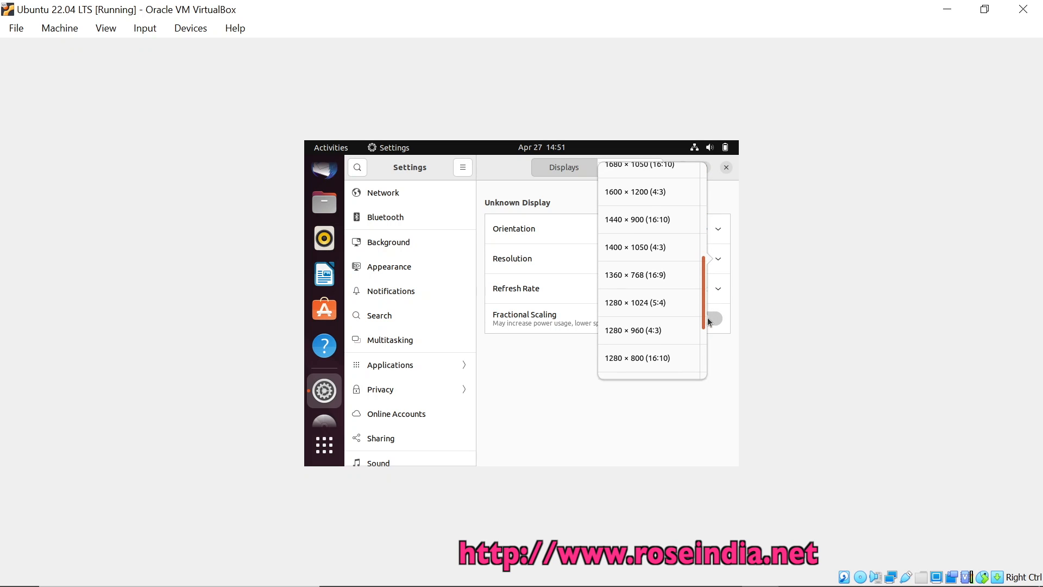
{"action": "left_click", "coordinate": [675, 354]}
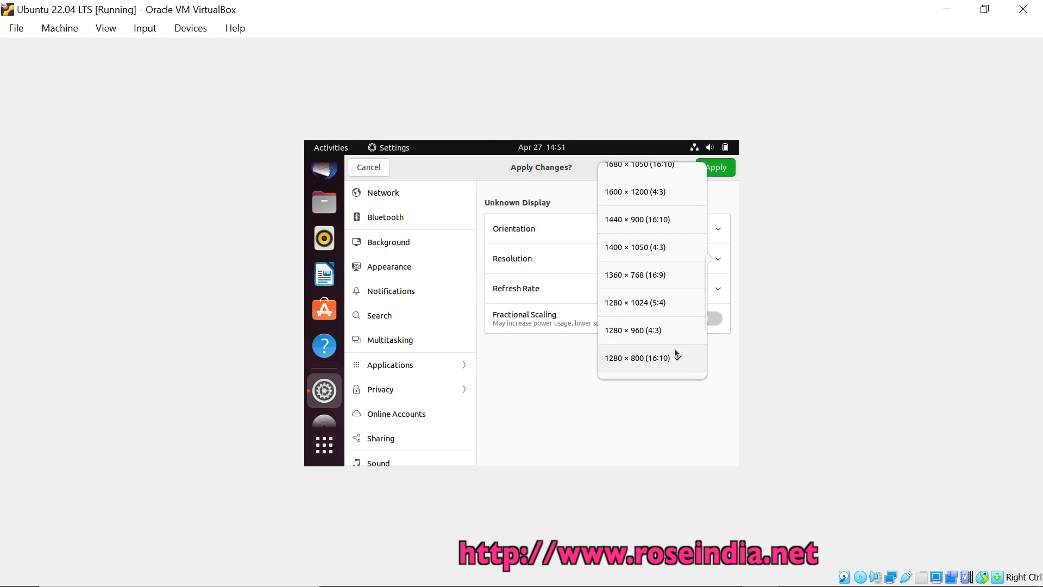
{"action": "left_click", "coordinate": [715, 167]}
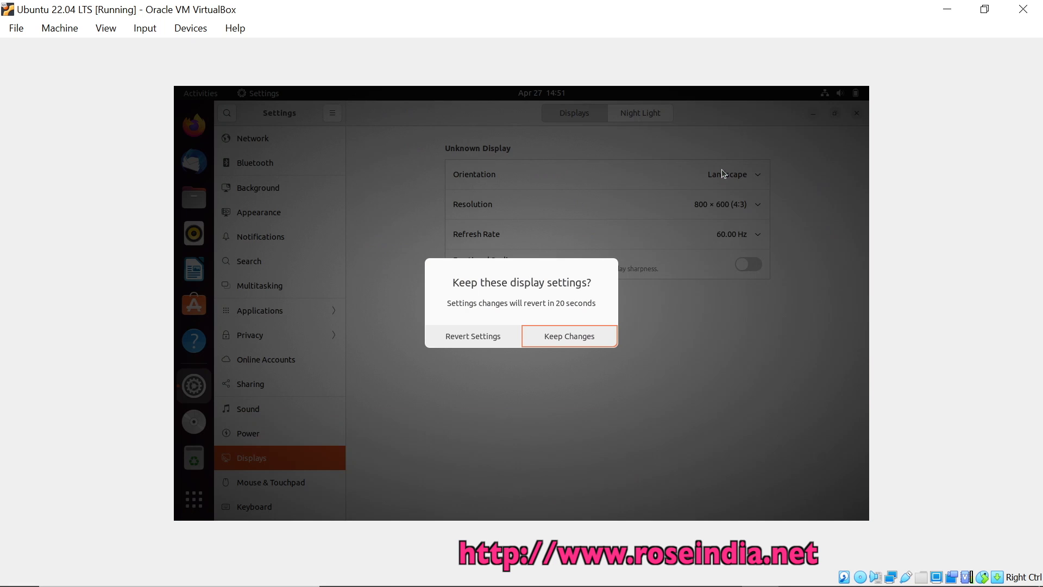
{"action": "left_click", "coordinate": [544, 341]}
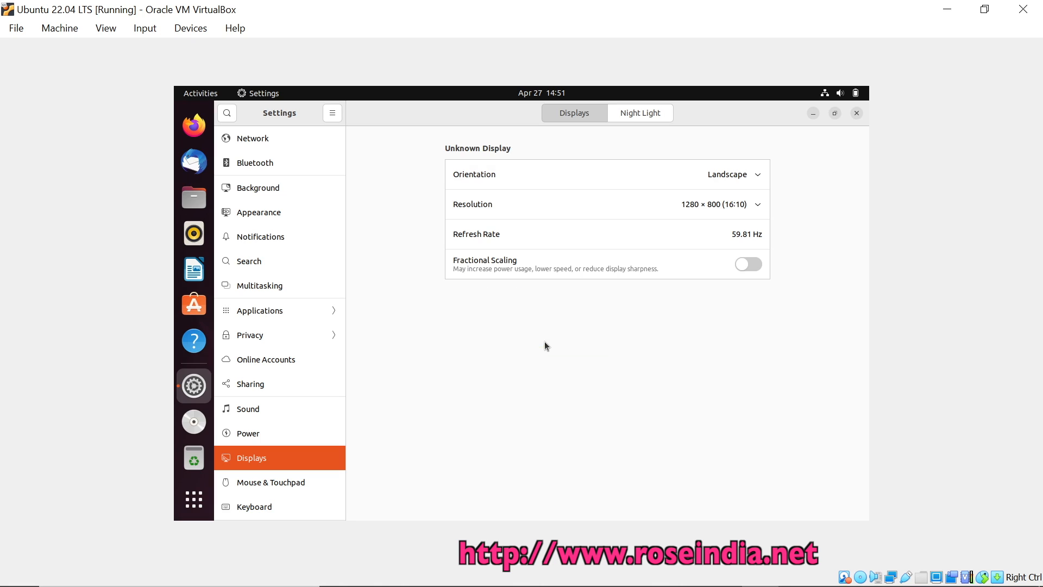
{"action": "left_click", "coordinate": [857, 113]}
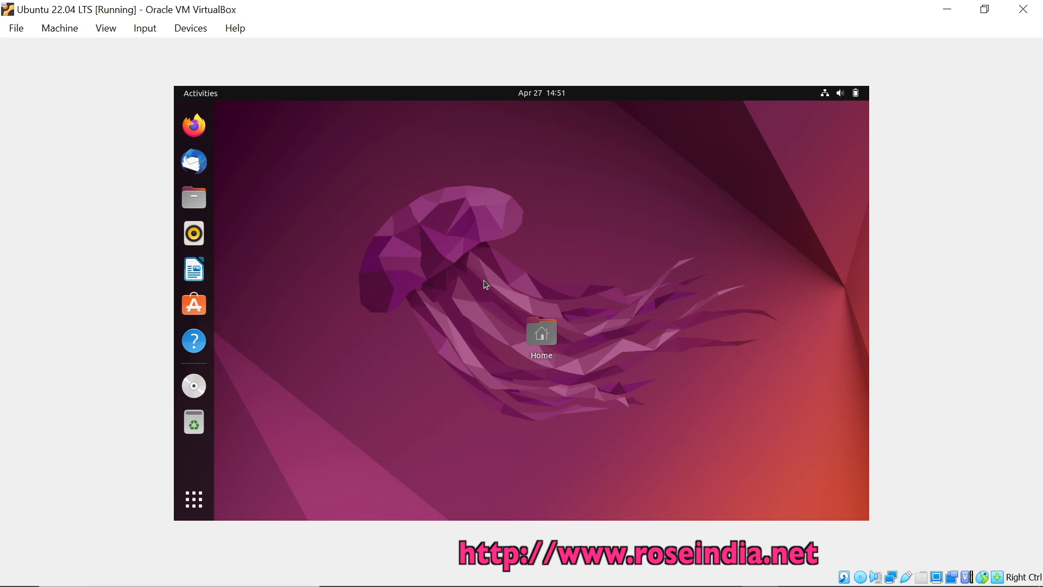